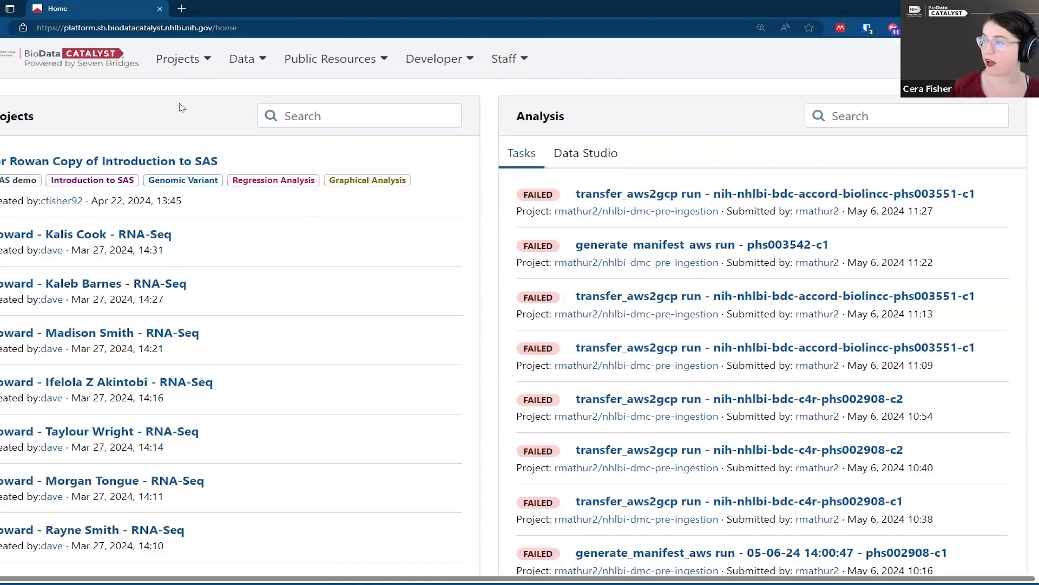
# Start a new project and name it "HeartShare Demo".
pyautogui.click(207, 62)
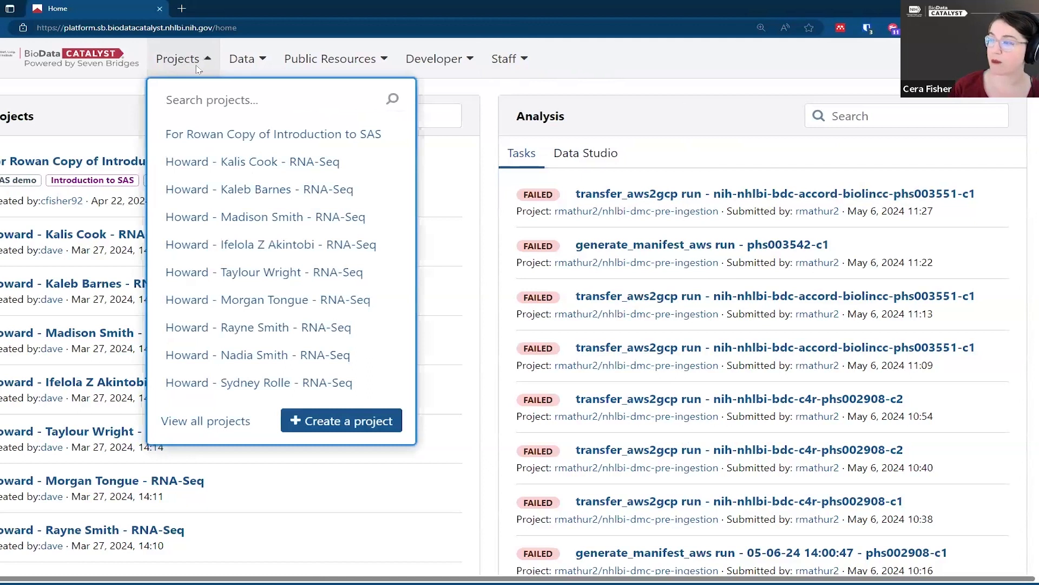
pyautogui.click(335, 422)
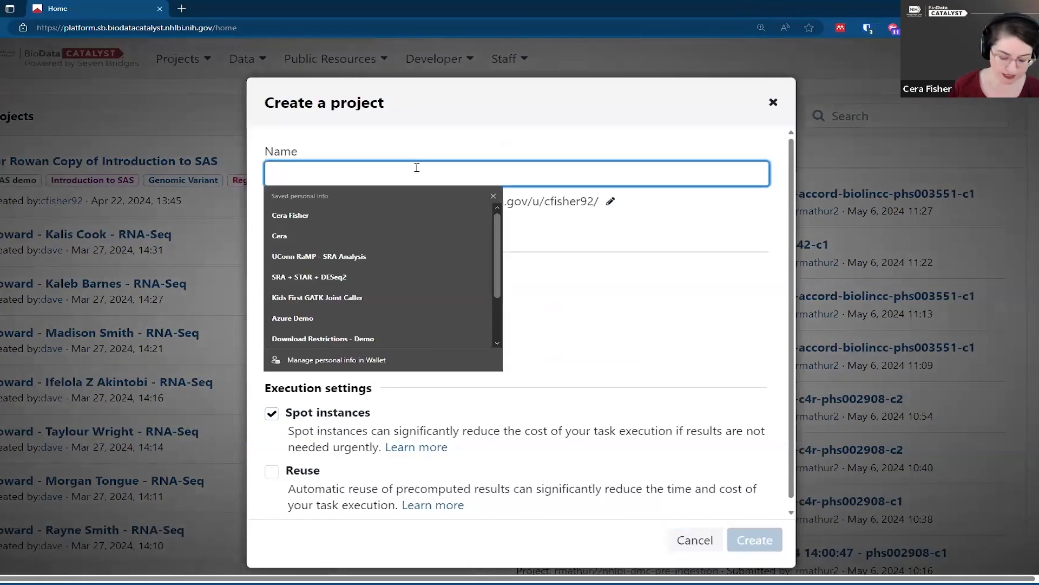
pyautogui.write('Heartshare D')
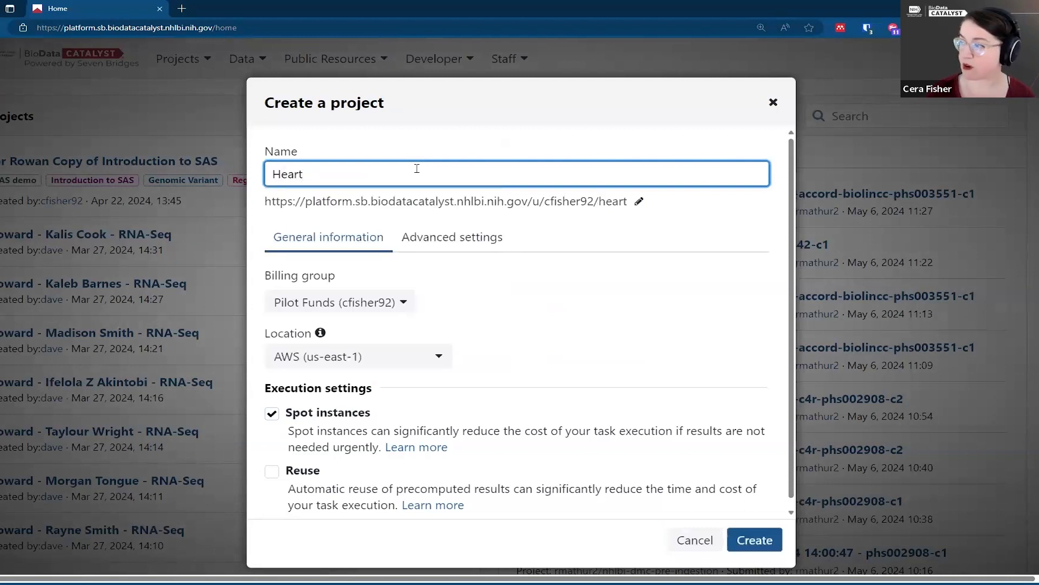
pyautogui.press('BackSpace')
pyautogui.press('BackSpace')
pyautogui.press('BackSpace')
pyautogui.press('BackSpace')
pyautogui.press('BackSpace')
pyautogui.press('BackSpace')
pyautogui.press('BackSpace')
pyautogui.write('Share Demo')
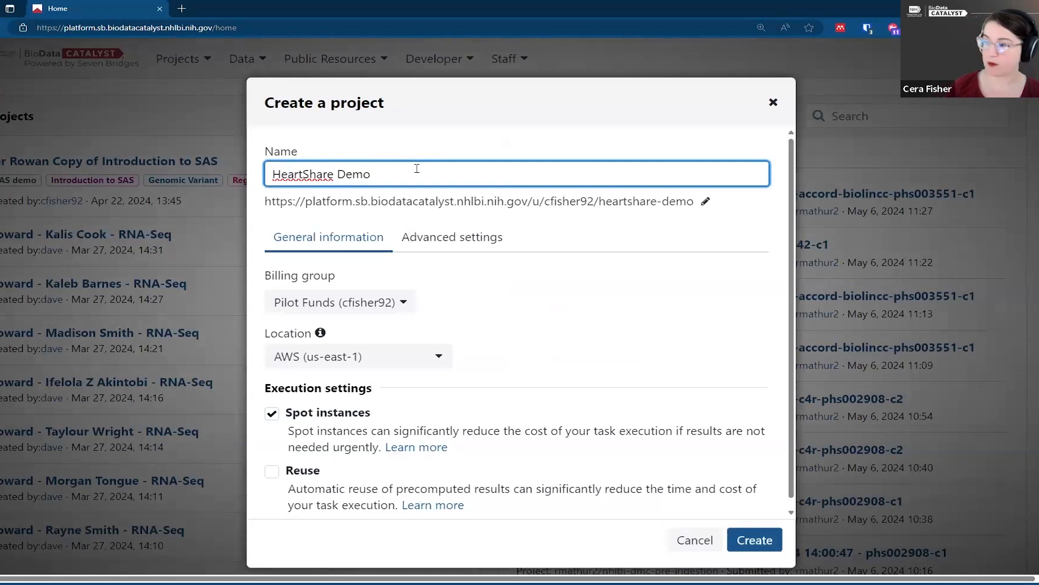
# Set the project's billing group to Trainings and Demos, check the available locations, and enable Reuse in the execution settings.
pyautogui.click(379, 303)
pyautogui.click(363, 343)
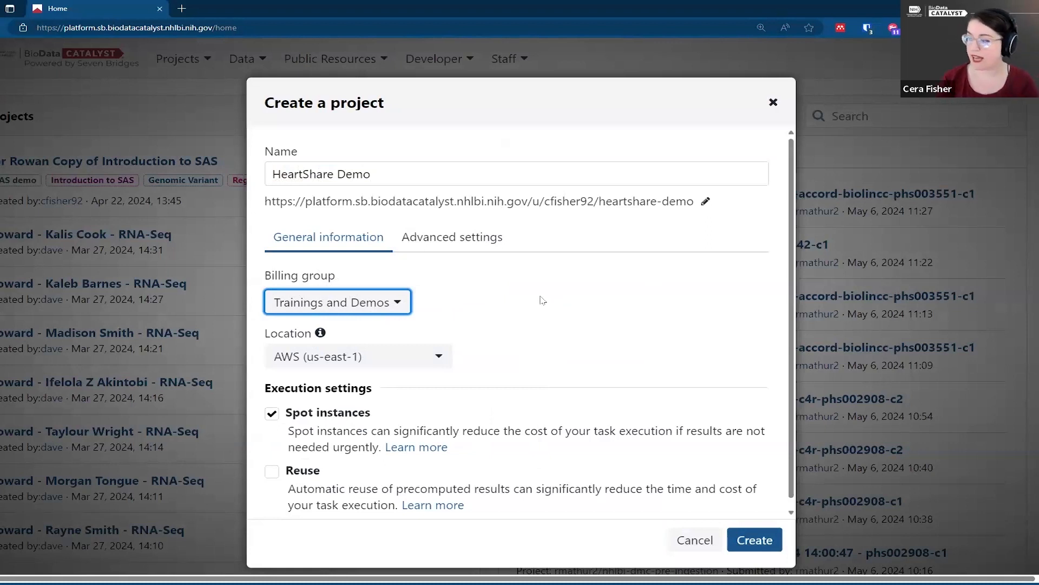
pyautogui.scroll(-1, 543, 300)
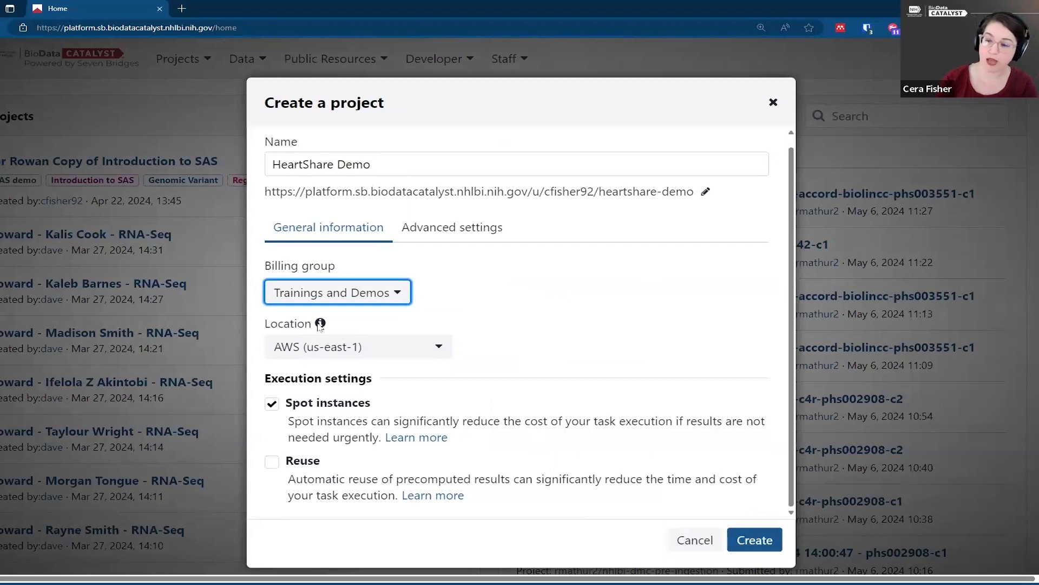
pyautogui.click(382, 347)
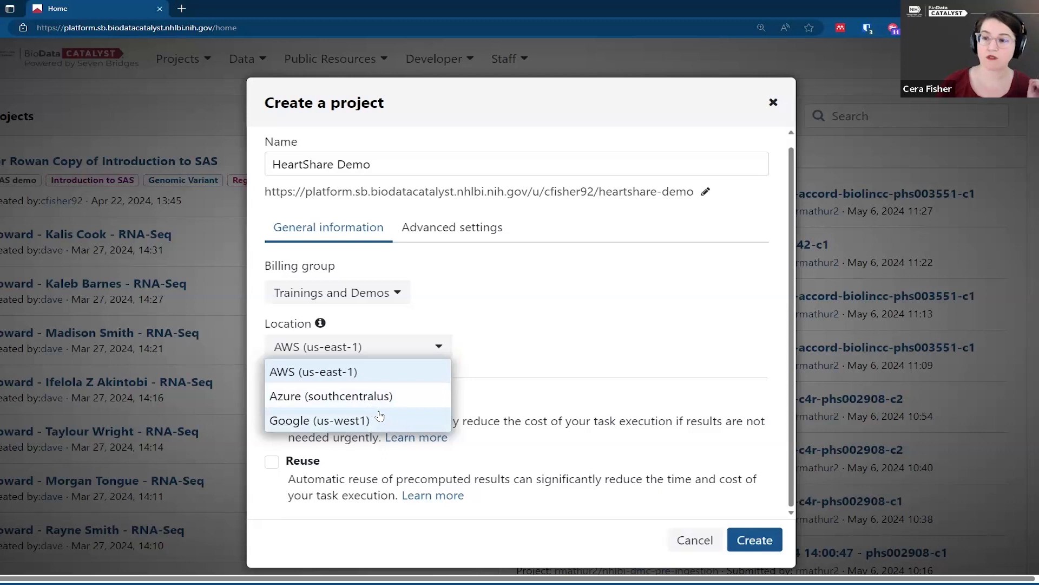
pyautogui.click(570, 316)
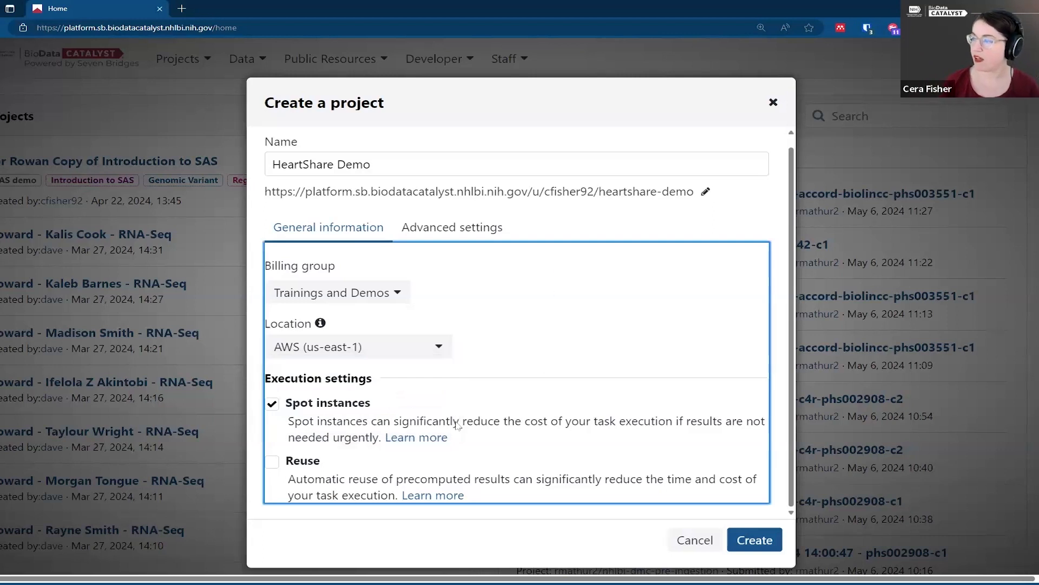
pyautogui.click(273, 461)
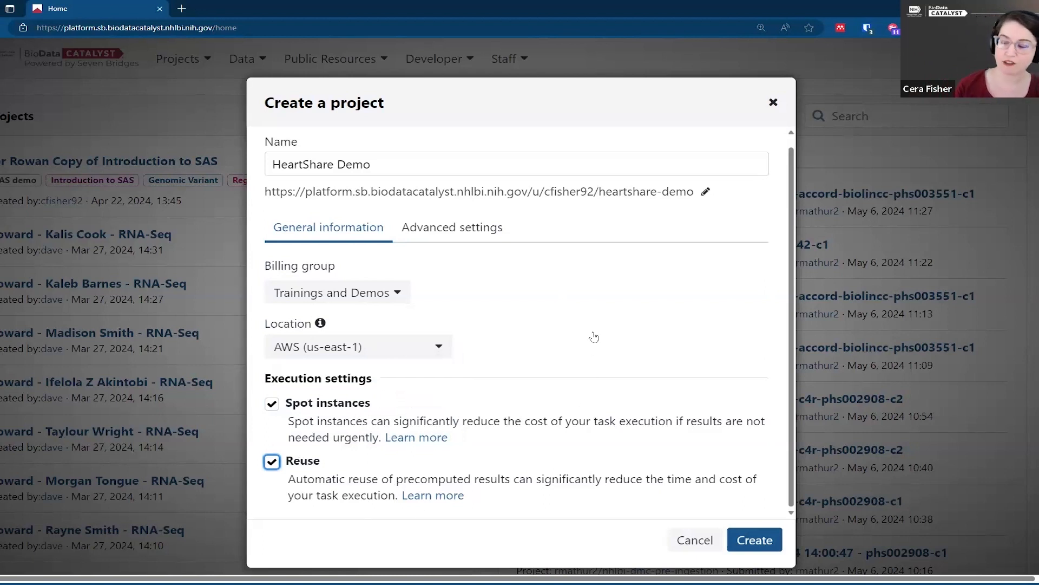
# Enable download restriction, allowing copying to other projects and covering files generated by analyses, and create the project.
pyautogui.click(448, 232)
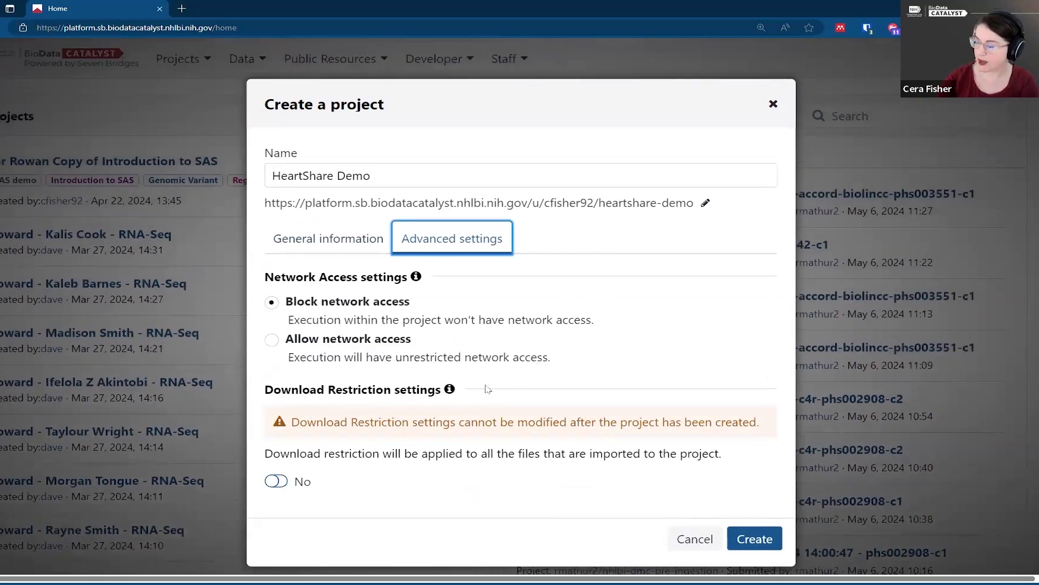
pyautogui.click(450, 390)
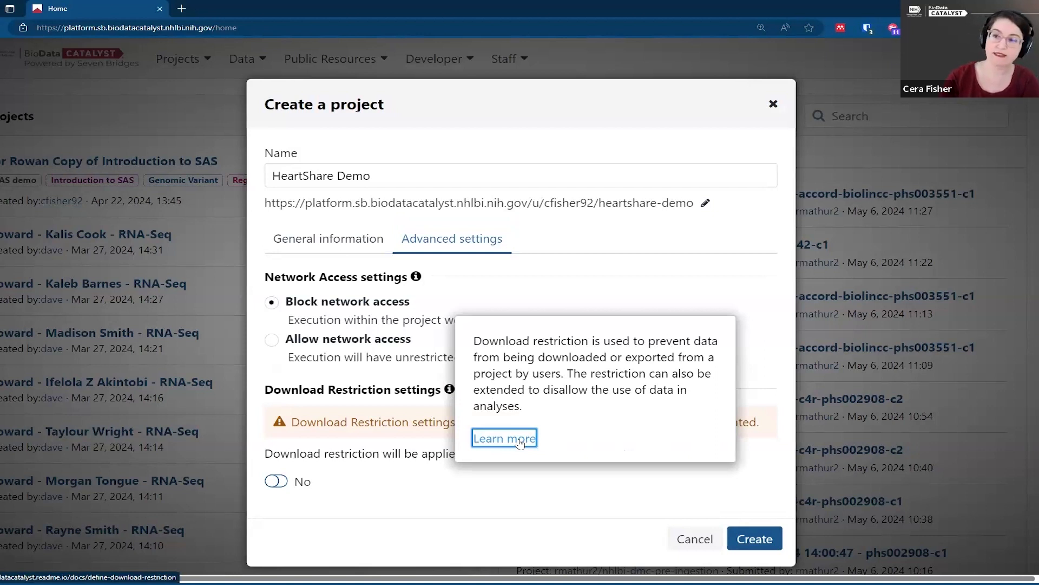
pyautogui.click(384, 393)
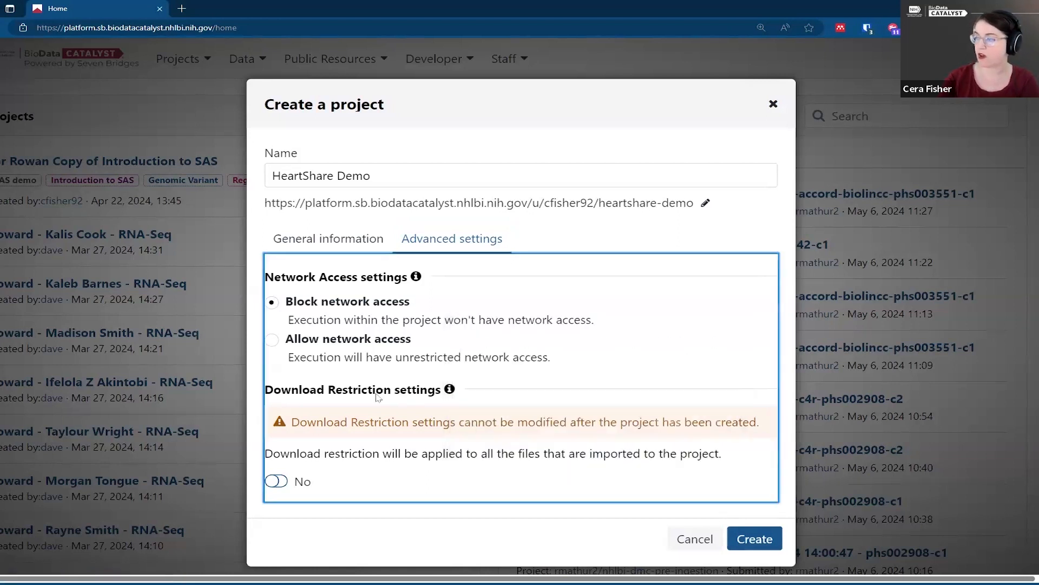
pyautogui.click(278, 482)
pyautogui.scroll(-3, 400, 414)
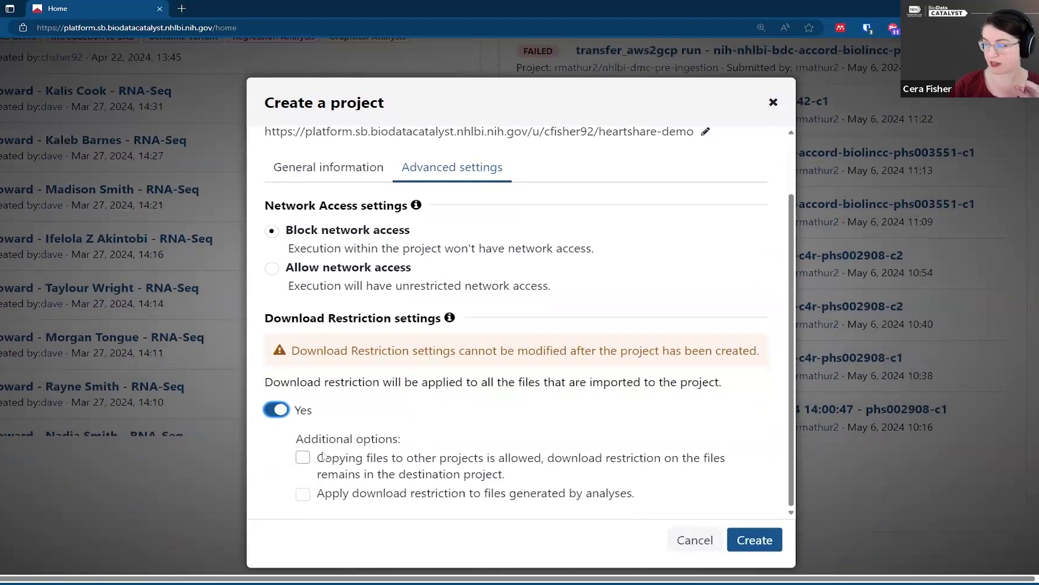
pyautogui.click(301, 460)
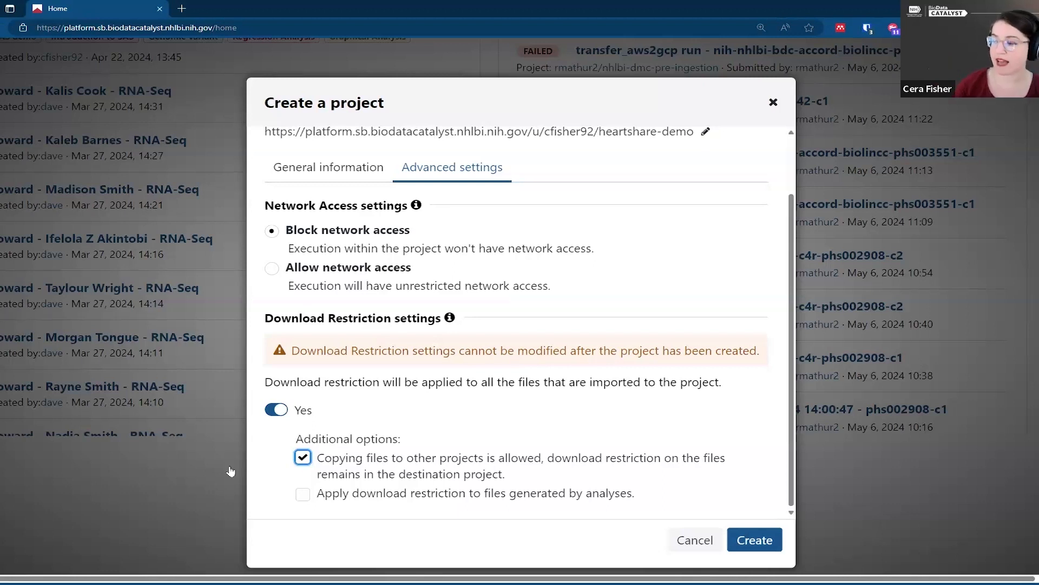
pyautogui.click(303, 494)
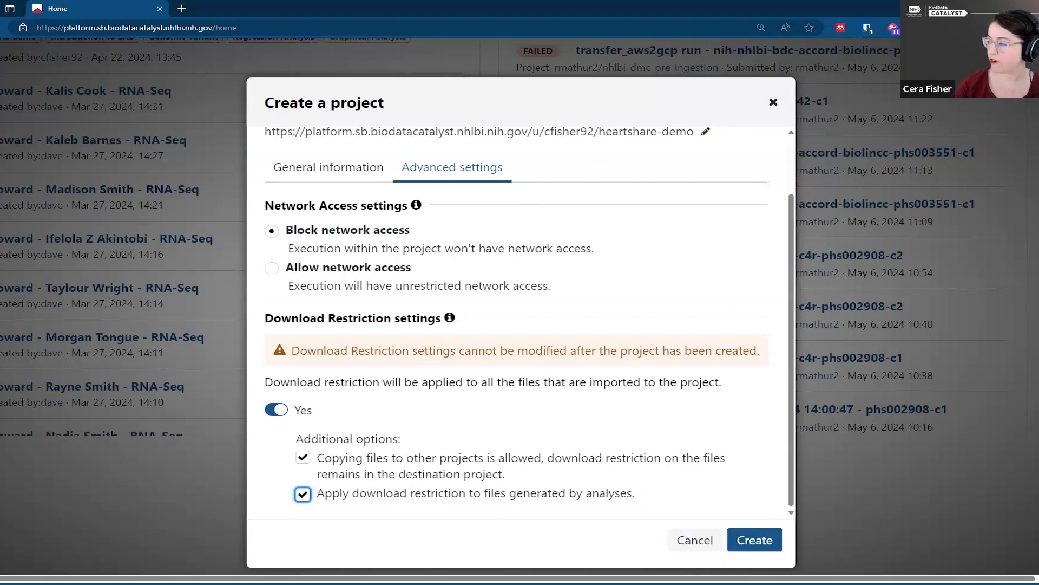
pyautogui.click(753, 541)
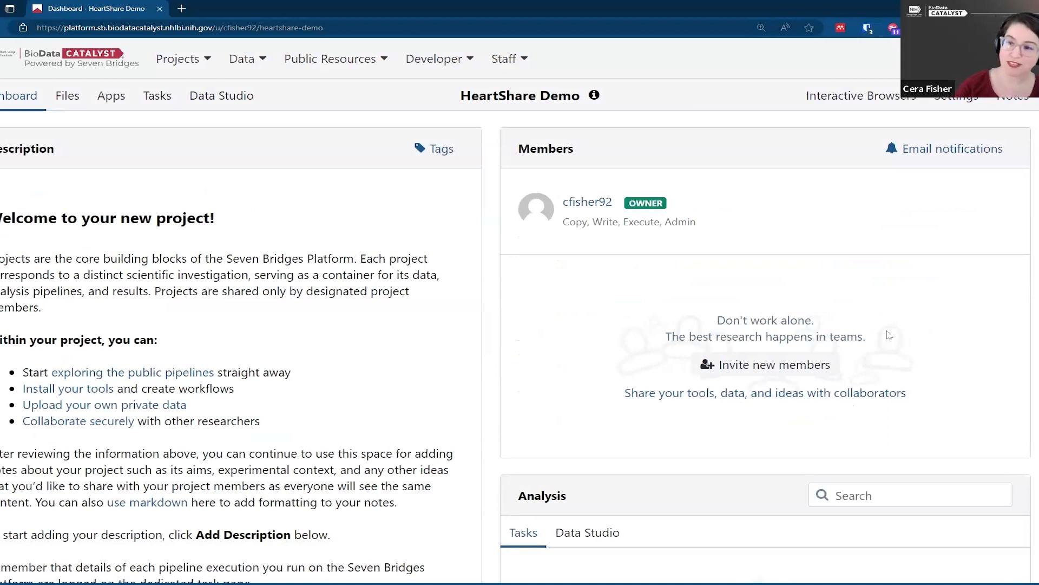
# Invite a first collaborator to the project by username with Write, Copy, Execute and Admin permissions.
pyautogui.click(718, 369)
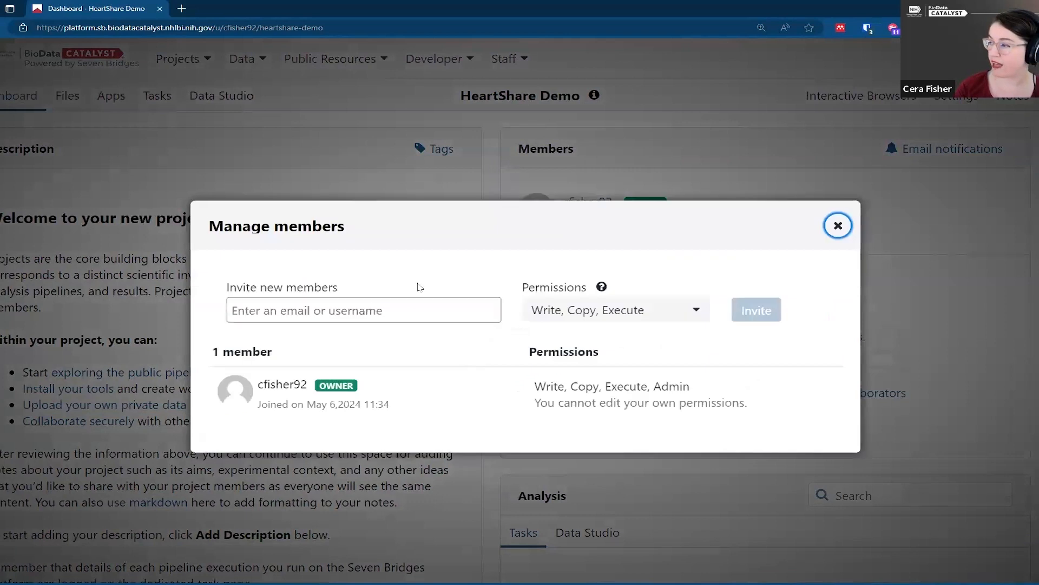
pyautogui.click(358, 305)
pyautogui.write('dave')
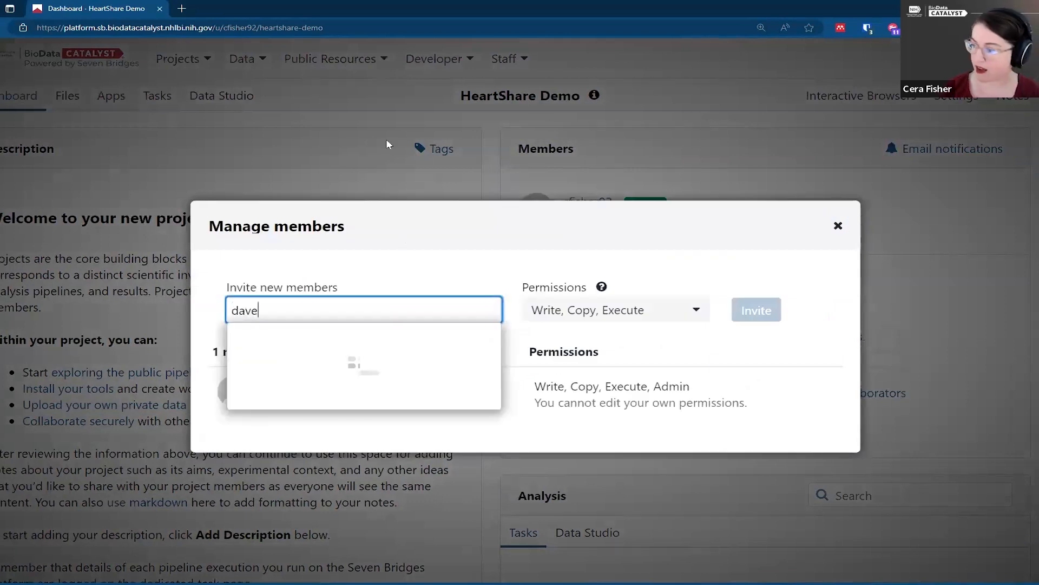
pyautogui.click(285, 409)
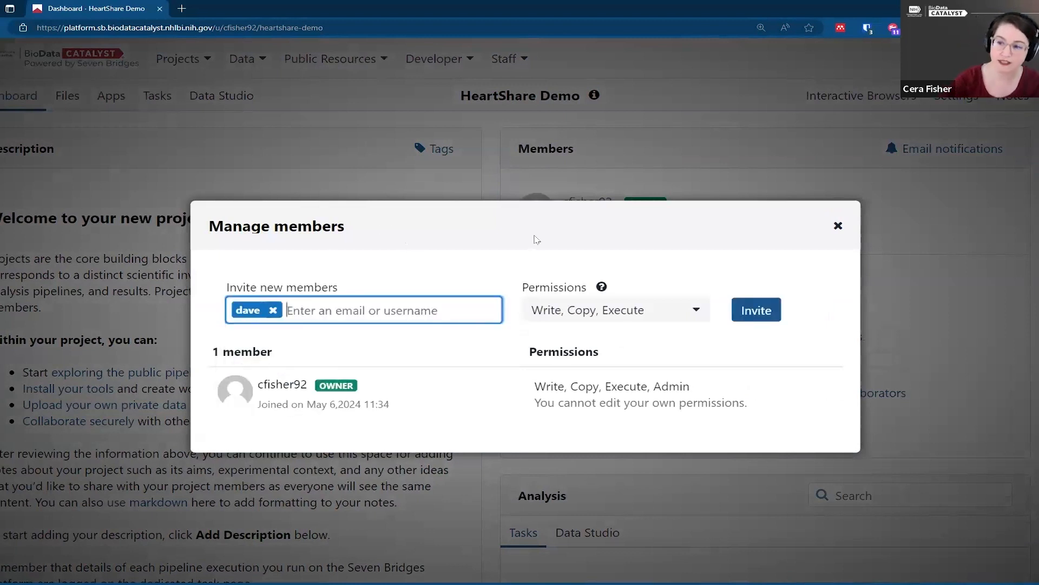
pyautogui.click(666, 311)
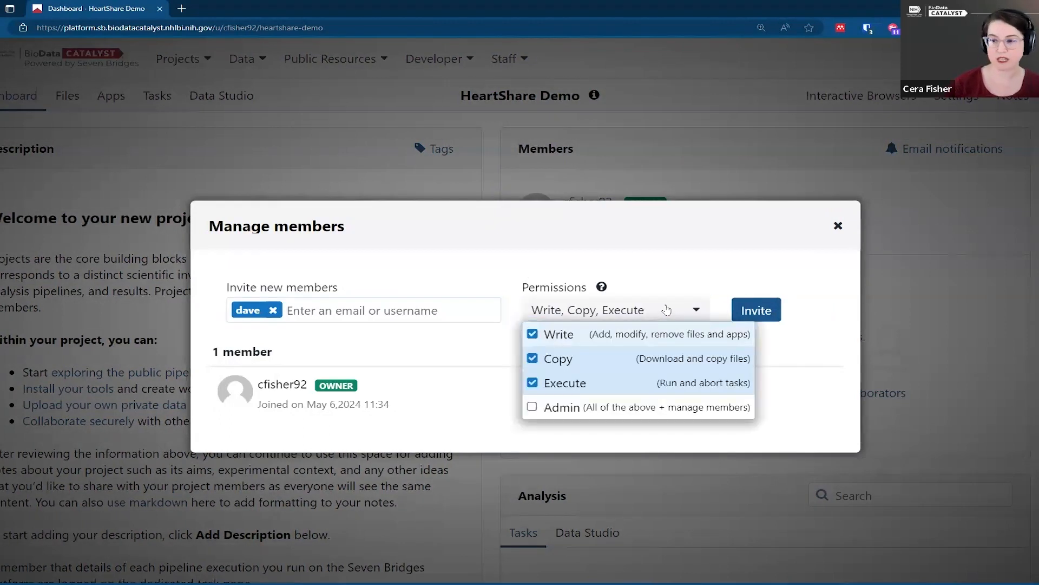
pyautogui.click(533, 410)
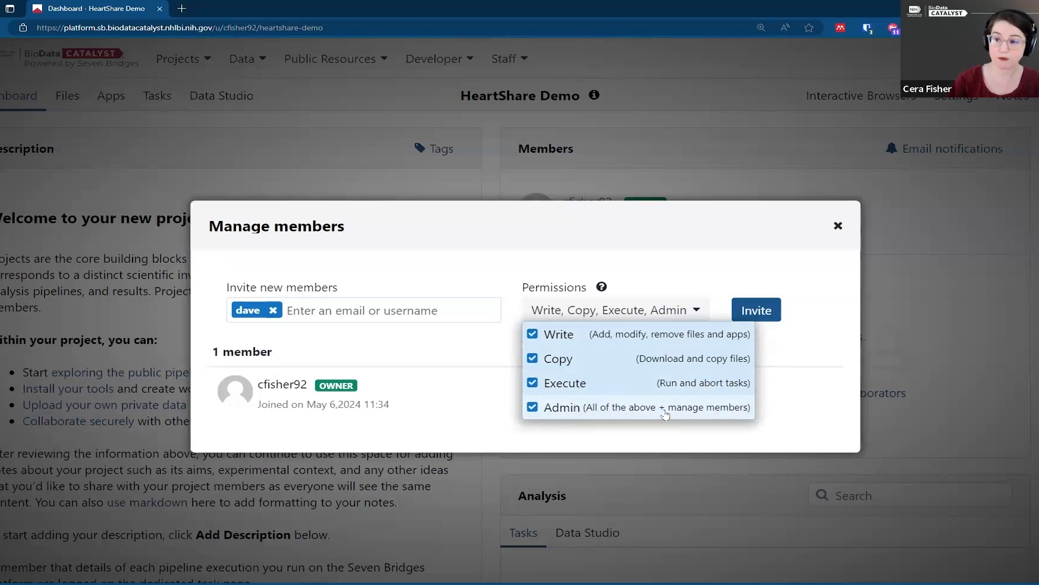
pyautogui.click(751, 312)
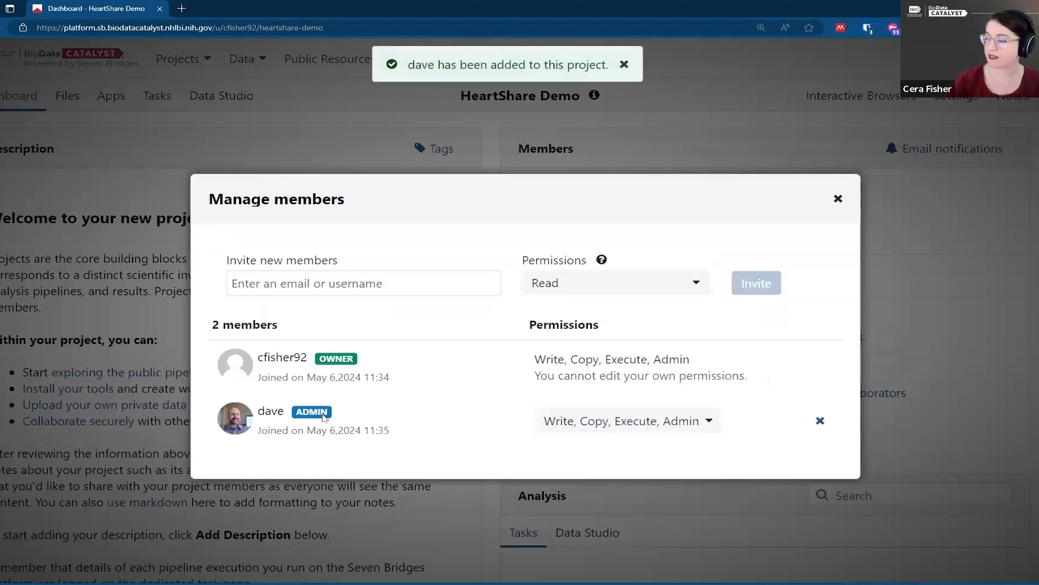
# Invite a second collaborator by username with only the Copy permission and finish managing members.
pyautogui.click(346, 288)
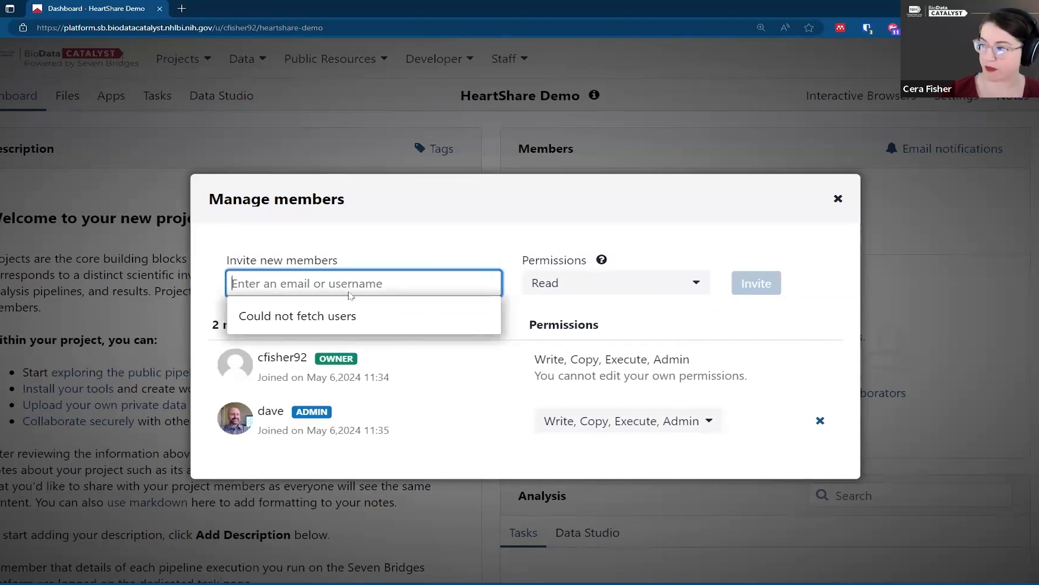
pyautogui.write('alvogh')
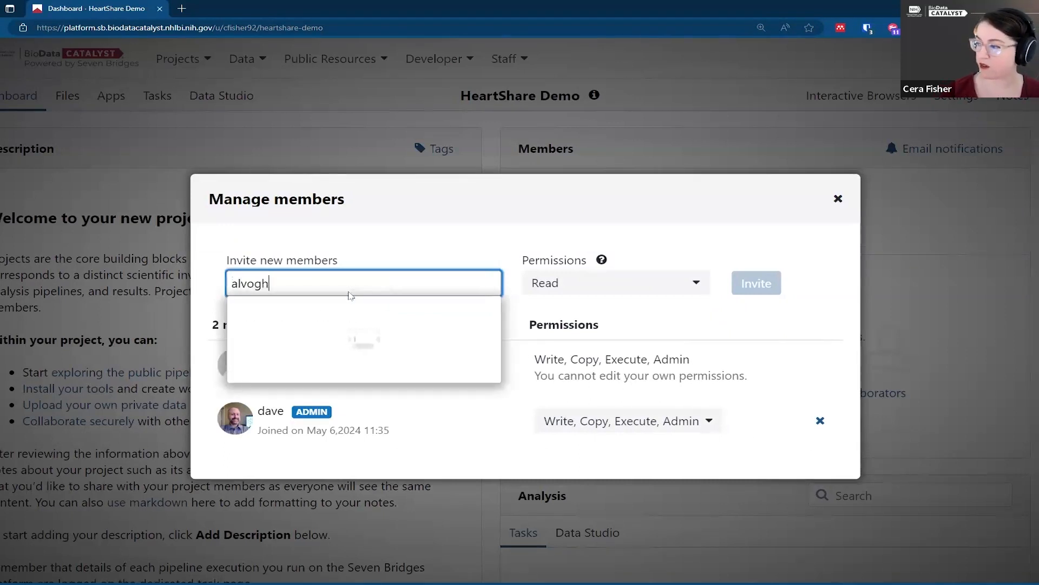
pyautogui.click(303, 338)
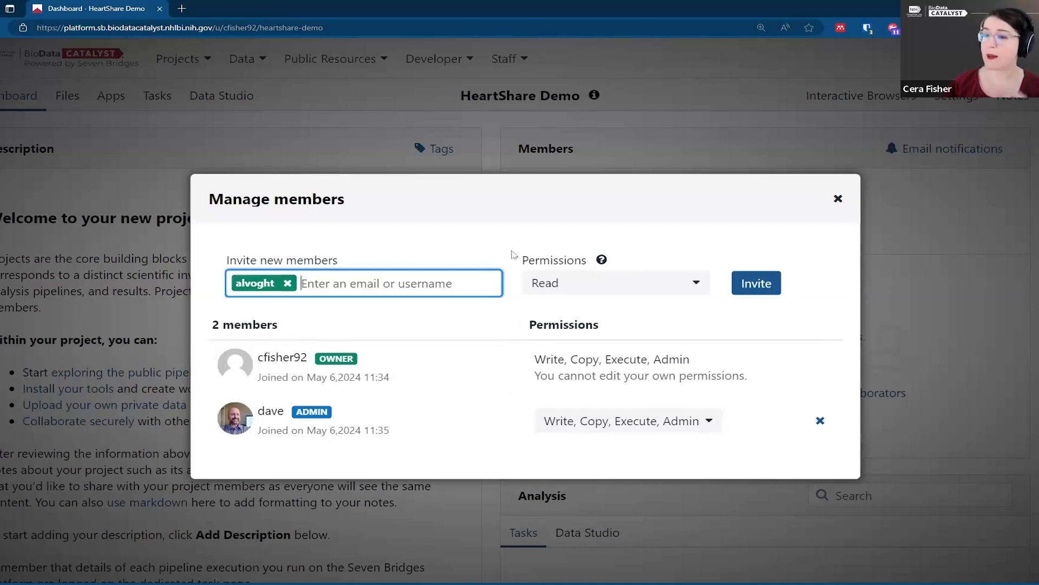
pyautogui.click(604, 288)
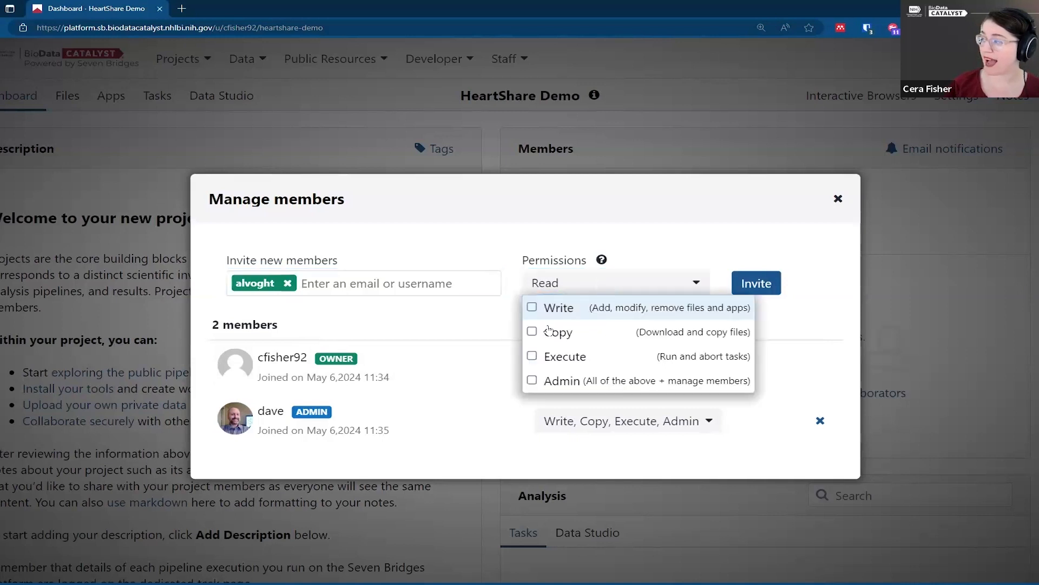
pyautogui.click(531, 332)
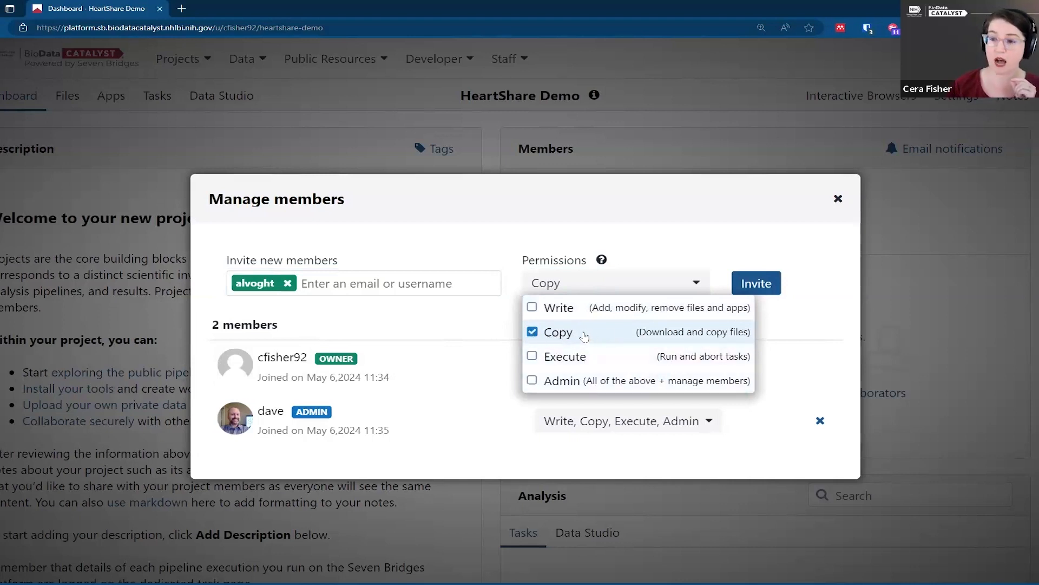
pyautogui.click(757, 282)
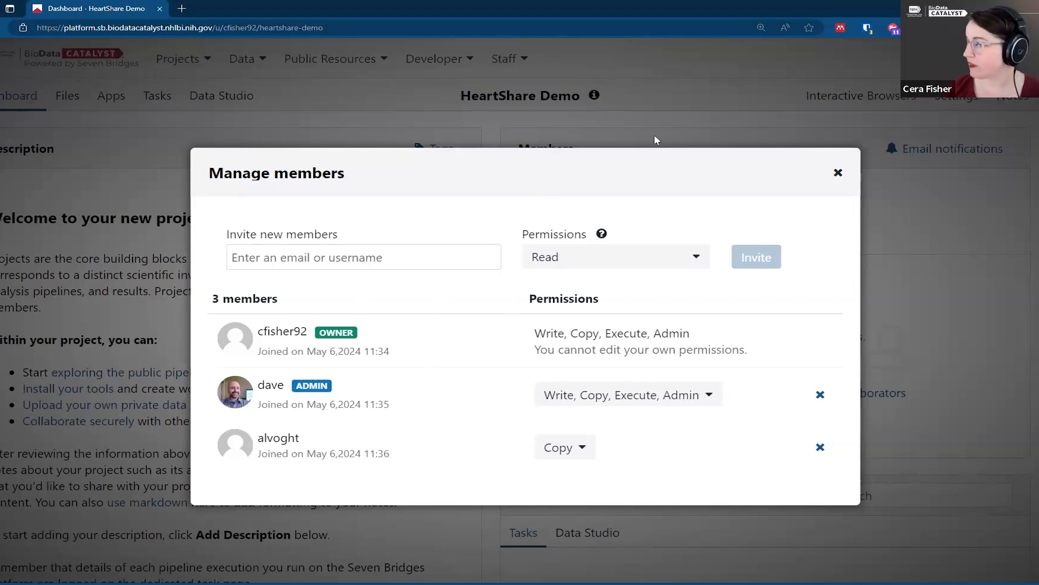
pyautogui.click(838, 172)
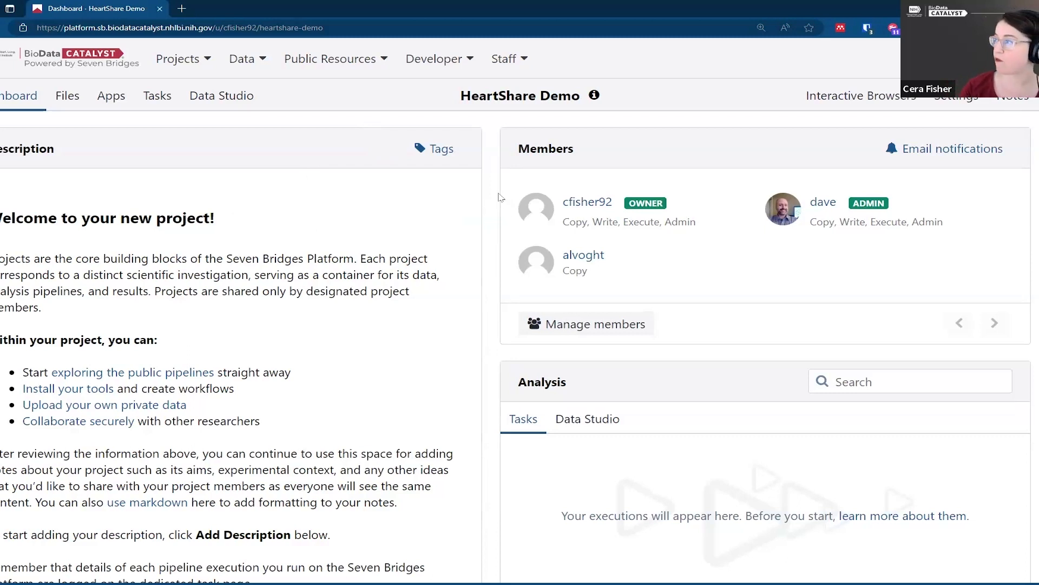
# Draft the support message "Help, I have made a project" in the project's help form and close it without sending.
pyautogui.scroll(-3, 494, 187)
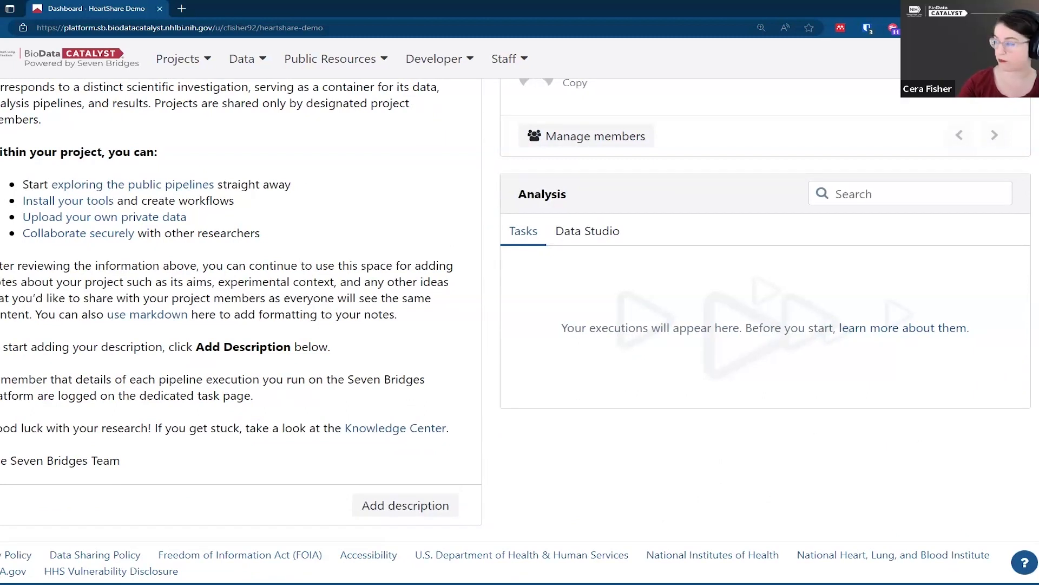
pyautogui.click(1024, 563)
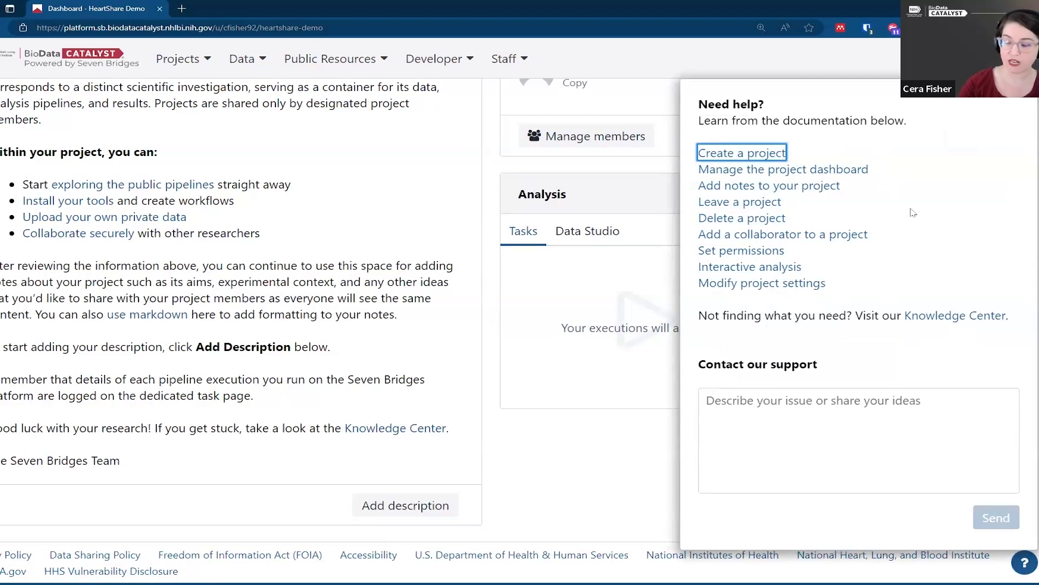
pyautogui.click(812, 401)
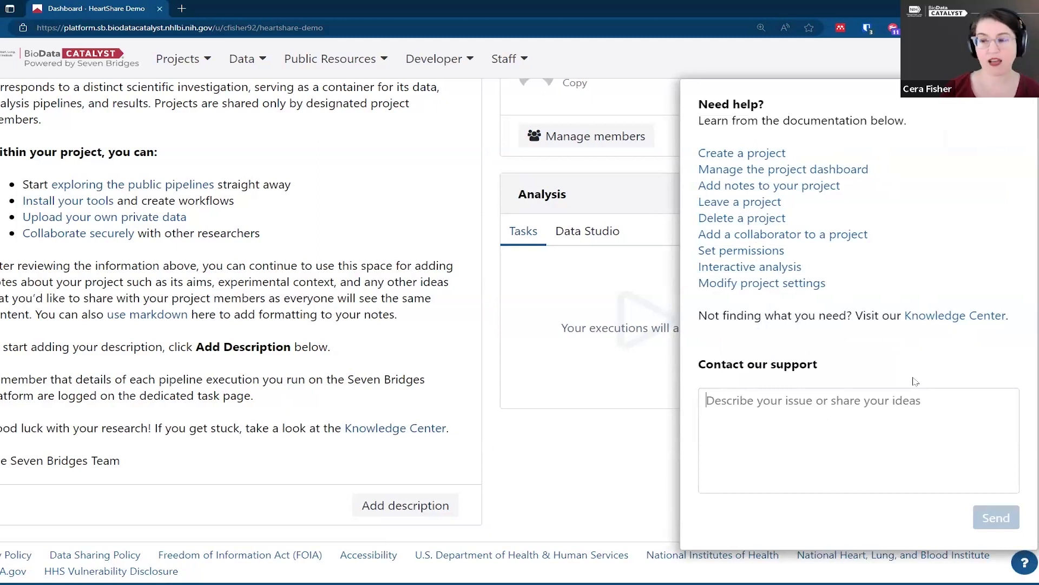
pyautogui.write('Help, I')
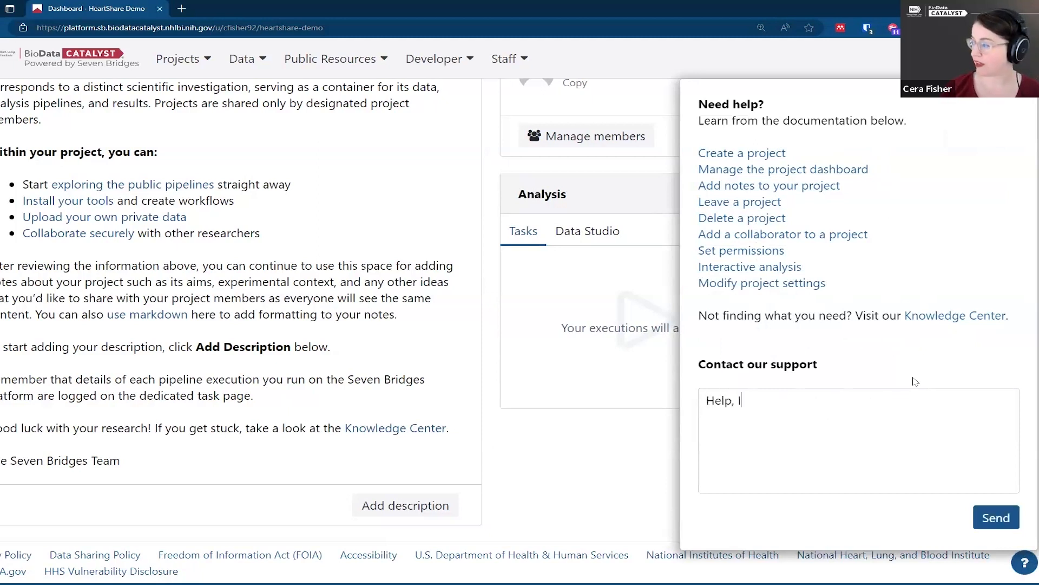
pyautogui.write(' have made')
pyautogui.write('roje3c')
pyautogui.press('BackSpace')
pyautogui.press('BackSpace')
pyautogui.write('e3cd')
pyautogui.press('BackSpace')
pyautogui.press('BackSpace')
pyautogui.press('BackSpace')
pyautogui.write('ct')
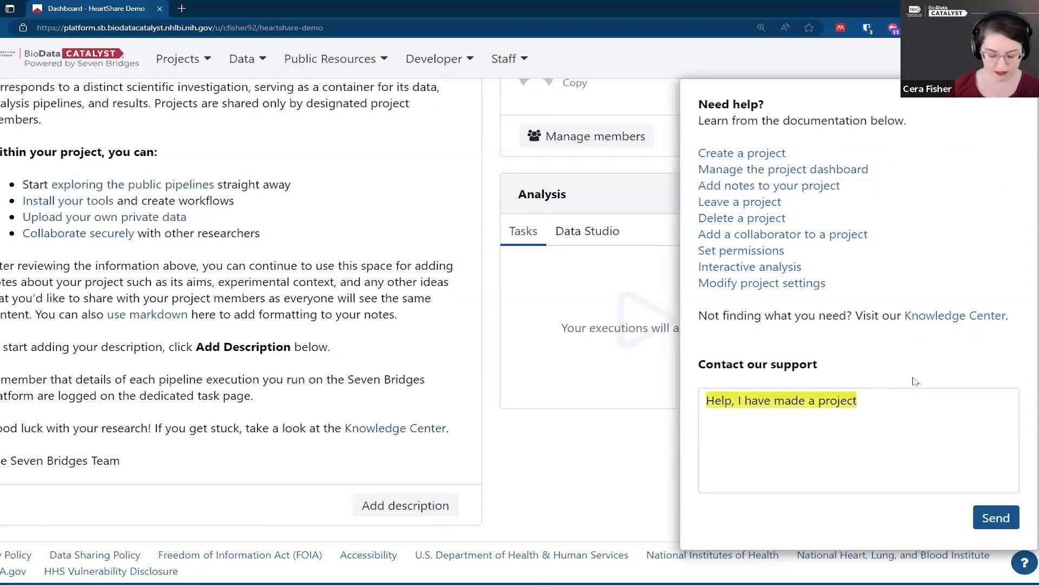
pyautogui.click(631, 427)
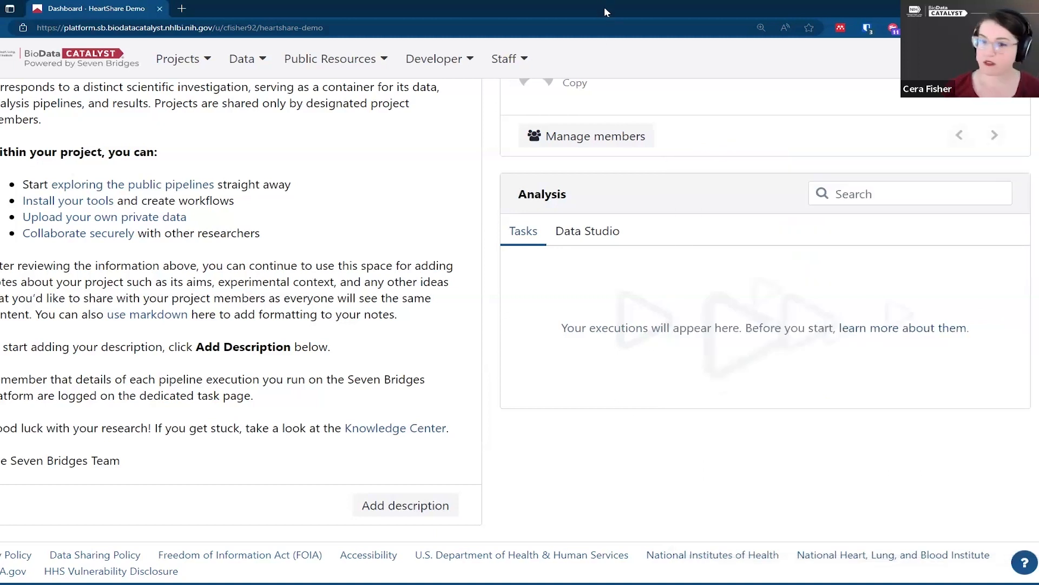
# Switch back to the Google Slides presentation on the consortium collaboration model.
pyautogui.hotkey('alt', 'Tab')
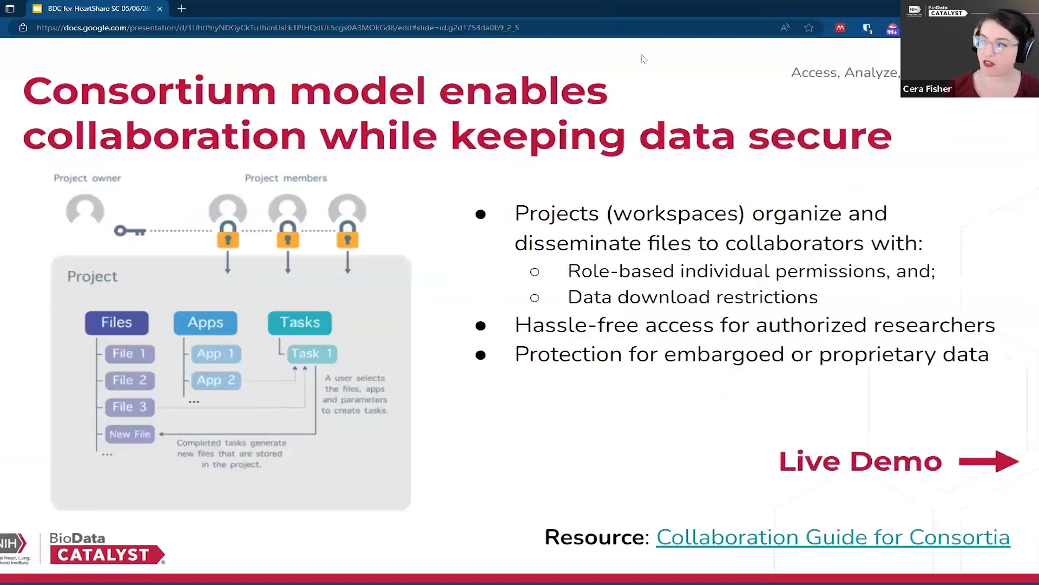